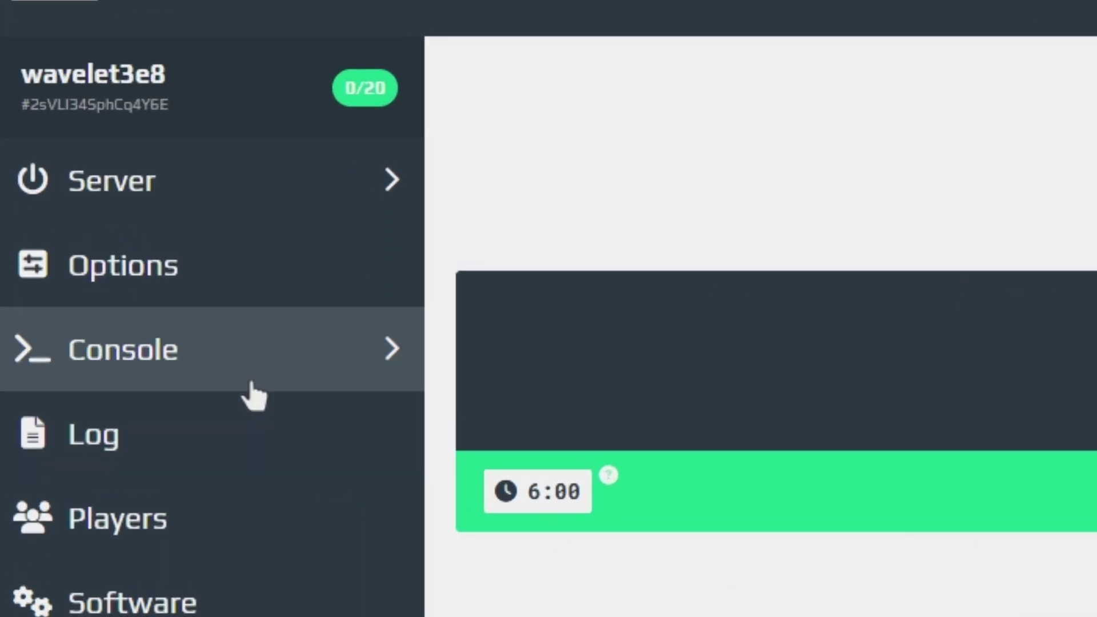
Open the Aternos server console to view its startup log
{"action": "left_click", "coordinate": [240, 368]}
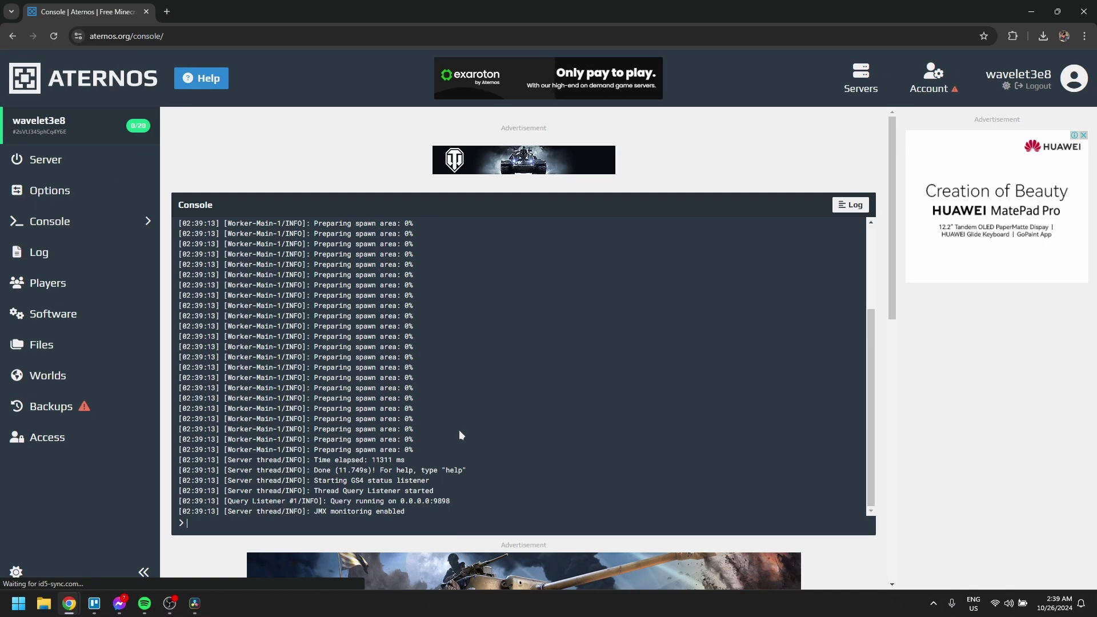
{"action": "scroll", "coordinate": [459, 430], "scroll_direction": "down", "scroll_amount": 1}
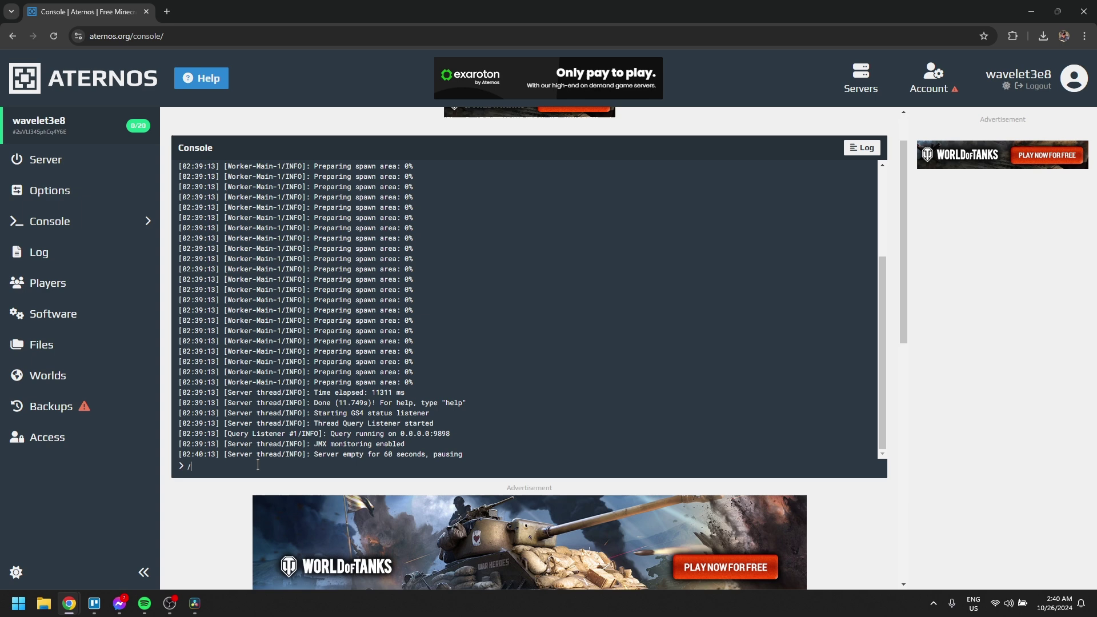
{"action": "type", "text": "/op eins"}
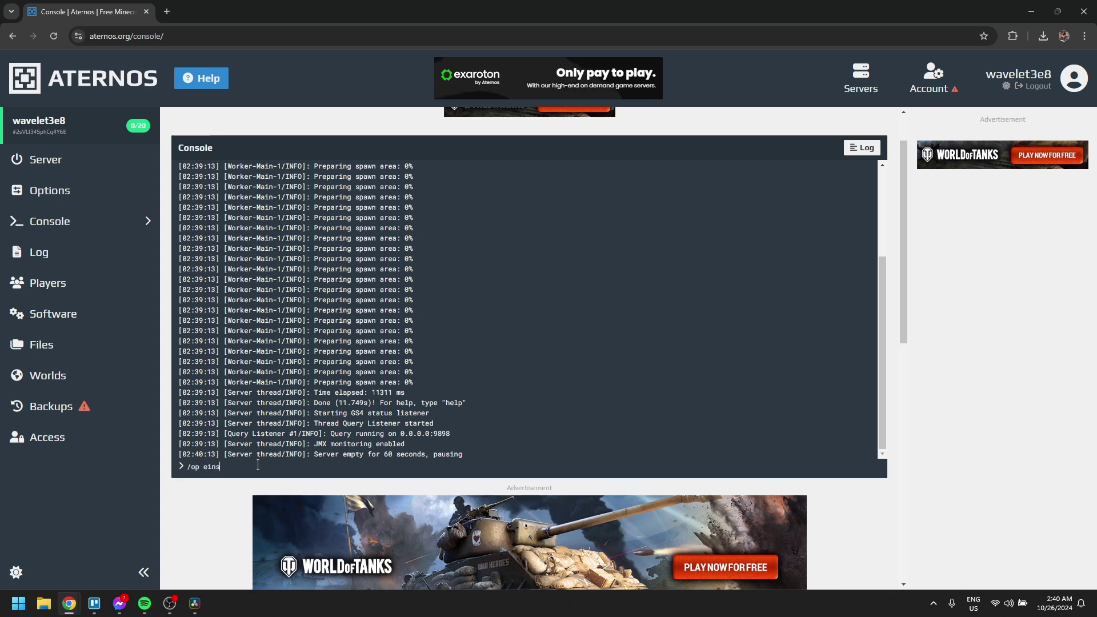
{"action": "type", "text": "n"}
Run /op einstein in the console to make Einstein an operator
{"action": "key", "text": "Return"}
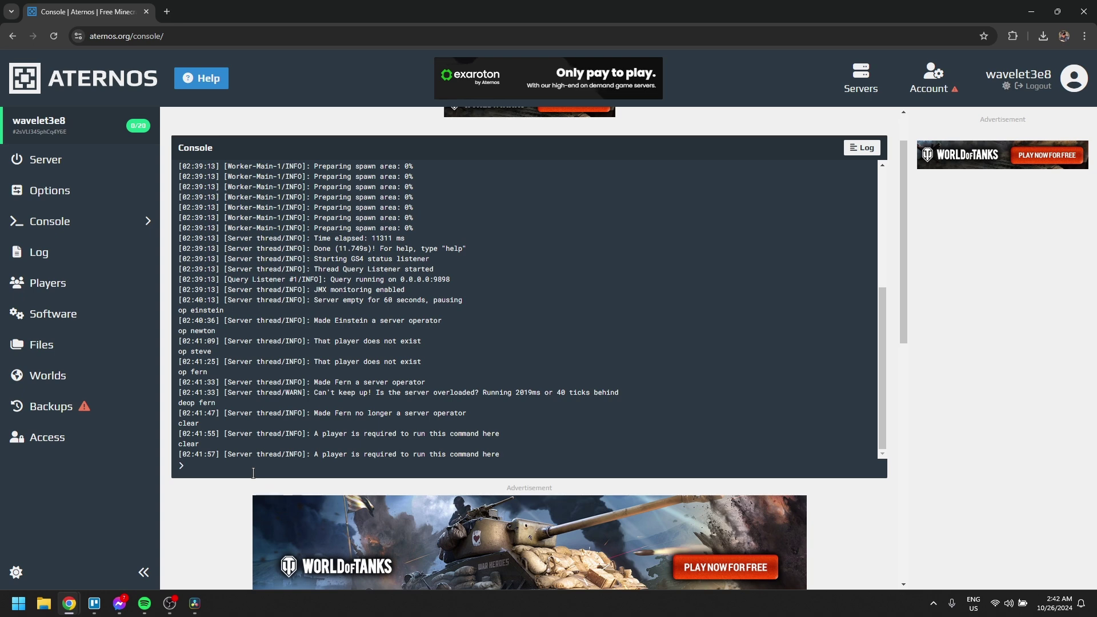
{"action": "type", "text": "fern"}
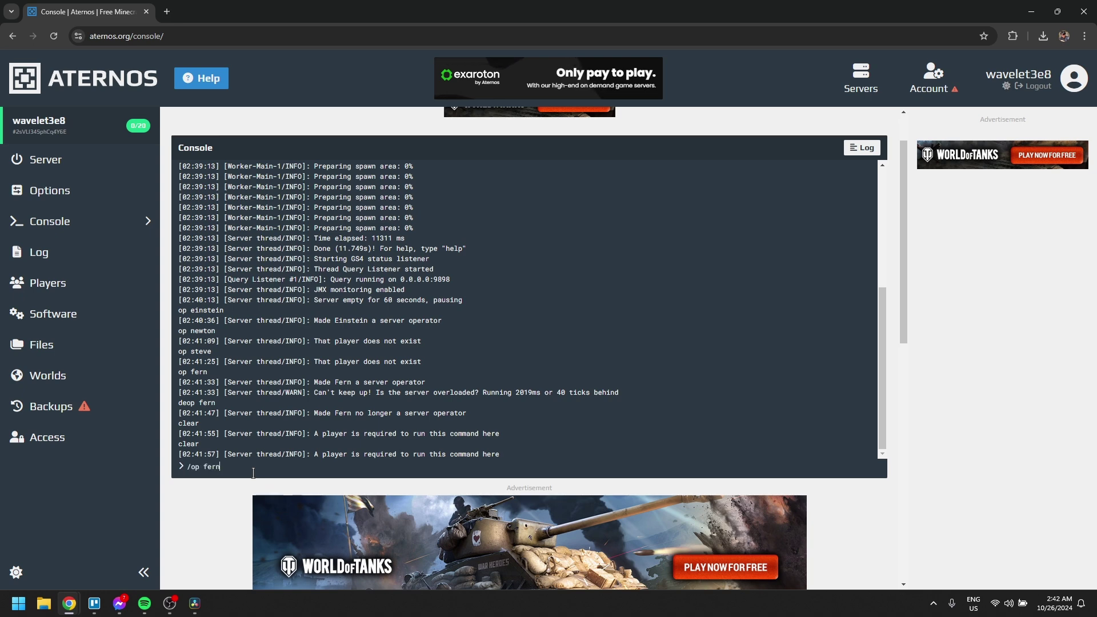
Run /op fern in the console to make Fern an operator again
{"action": "key", "text": "Return"}
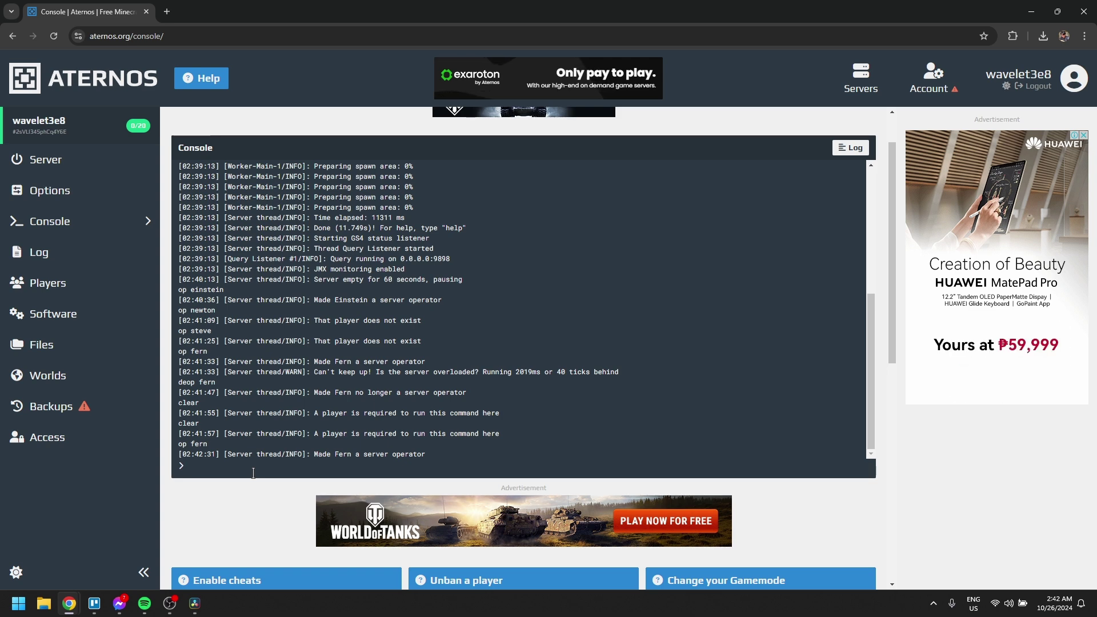
{"action": "type", "text": "/deop"}
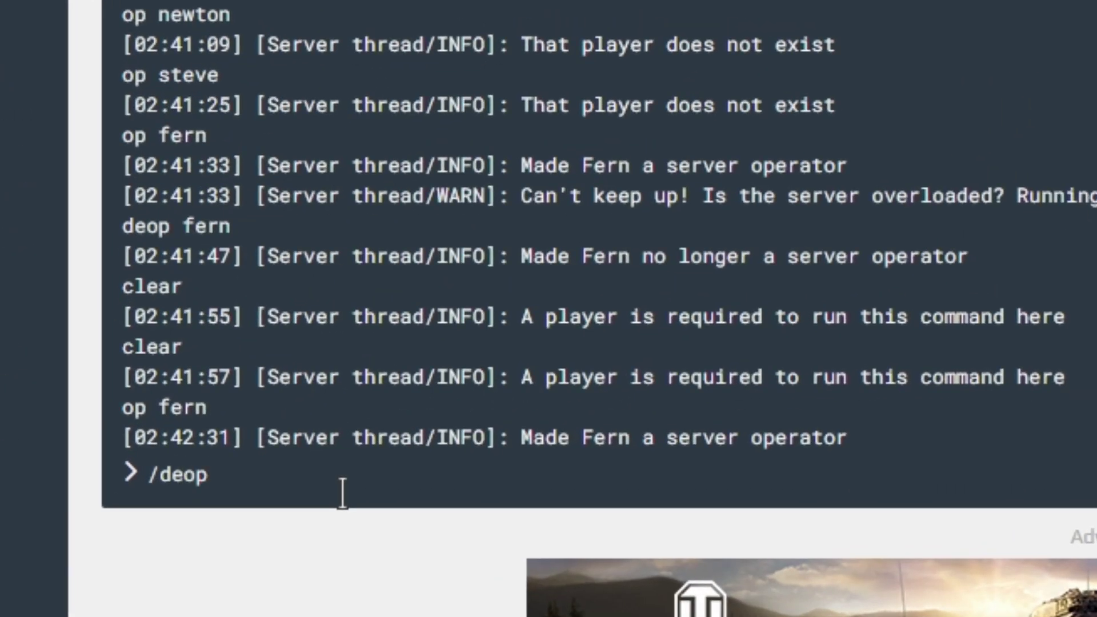
{"action": "type", "text": " fern"}
Submit /deop fern in the console to remove Fern's operator status
{"action": "key", "text": "Return"}
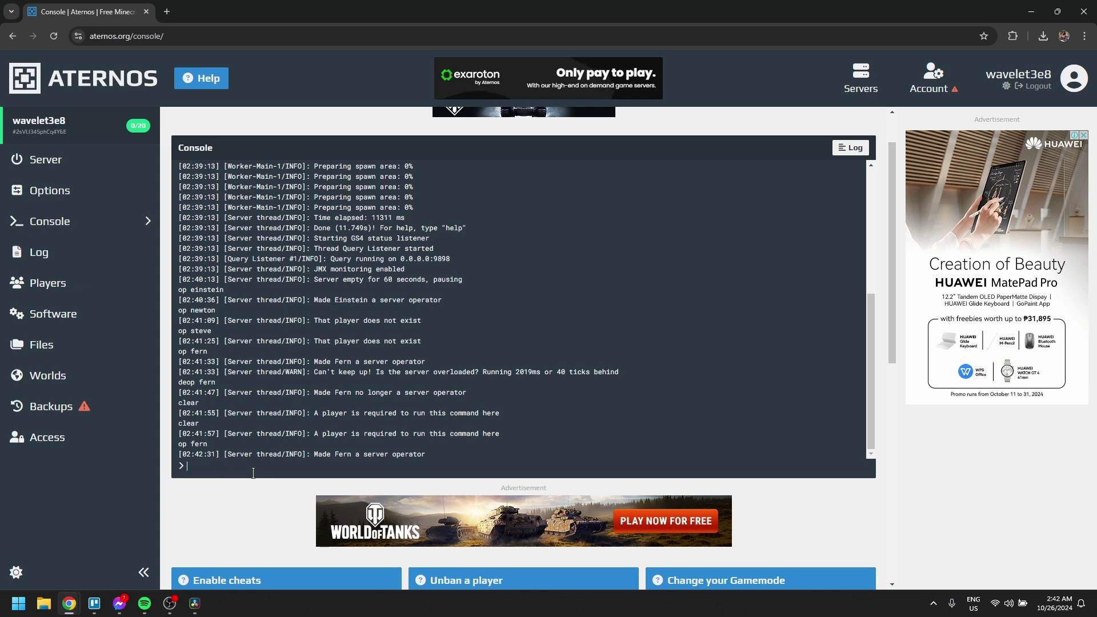